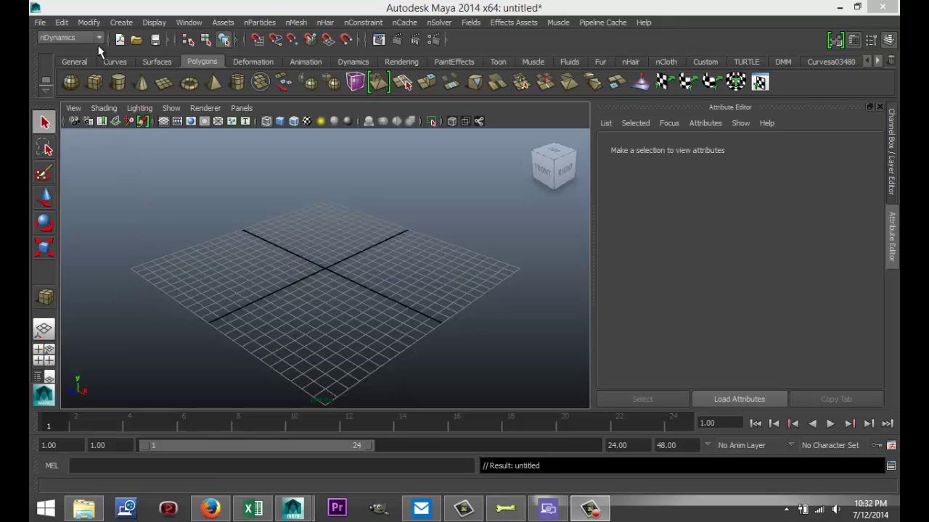
- Create a thin, upright polygon cube as a long wall parallel to the Z axis on the grid and show it shaded
left_click(101, 40)
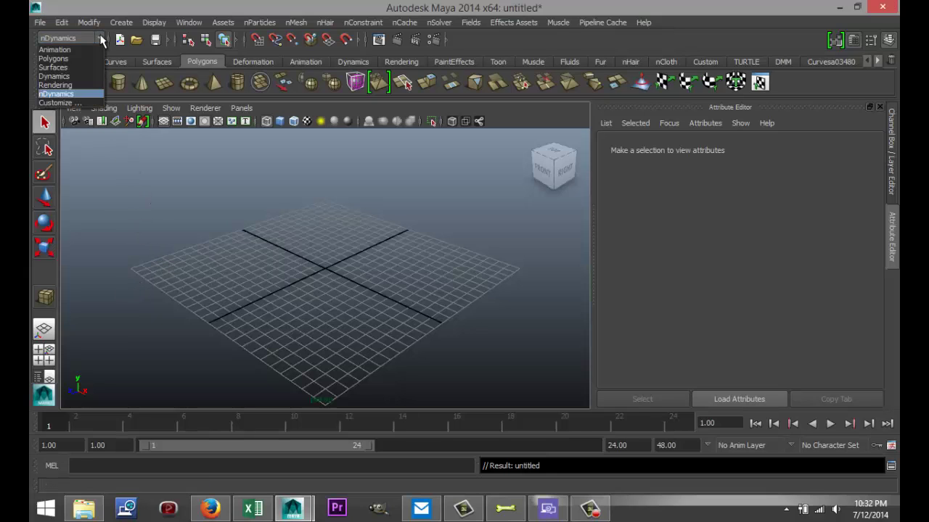
left_click(71, 59)
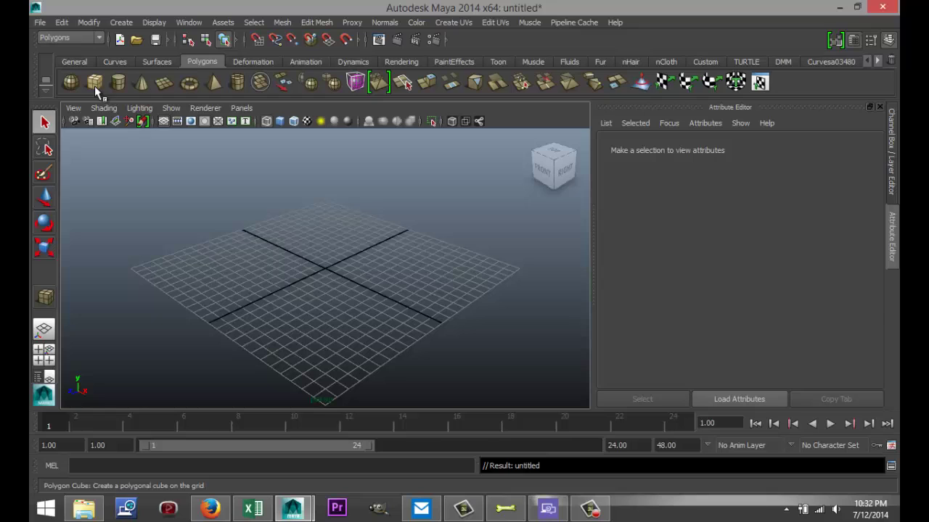
left_click(94, 83)
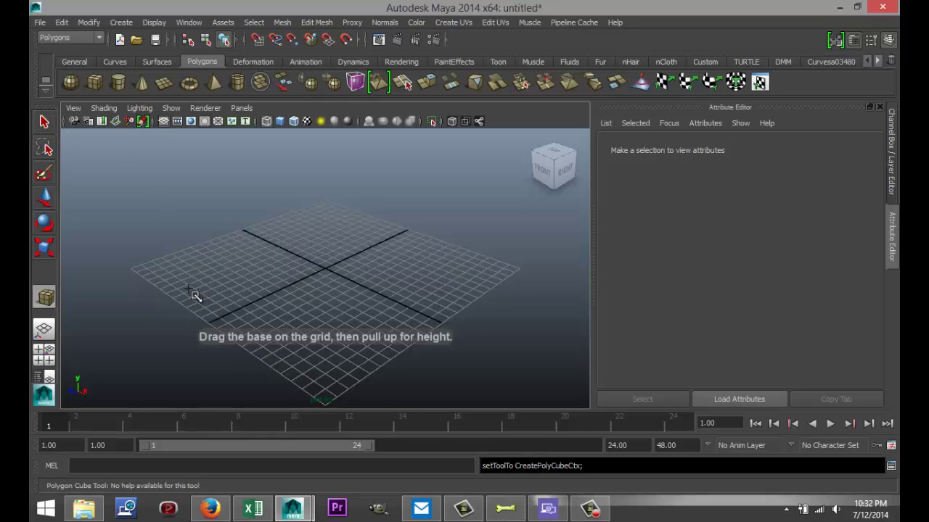
left_click_drag(190, 288, 356, 141)
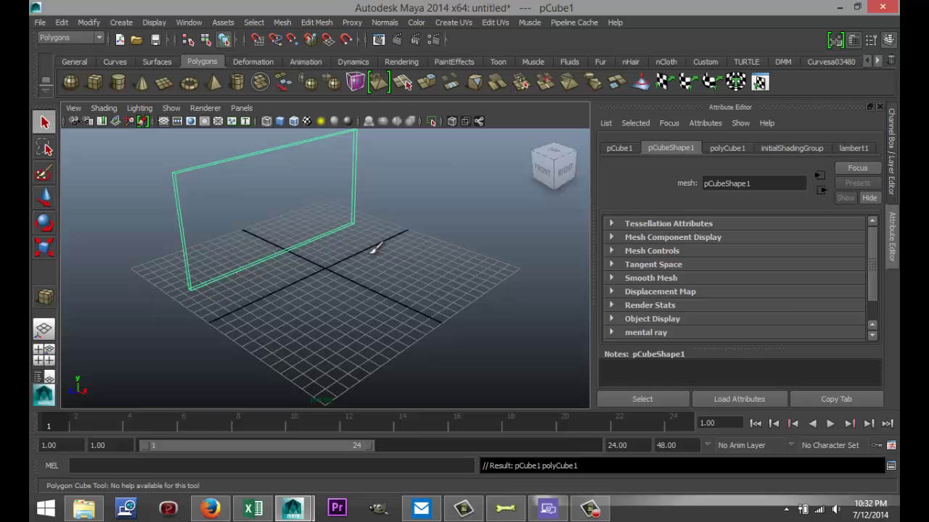
key("5")
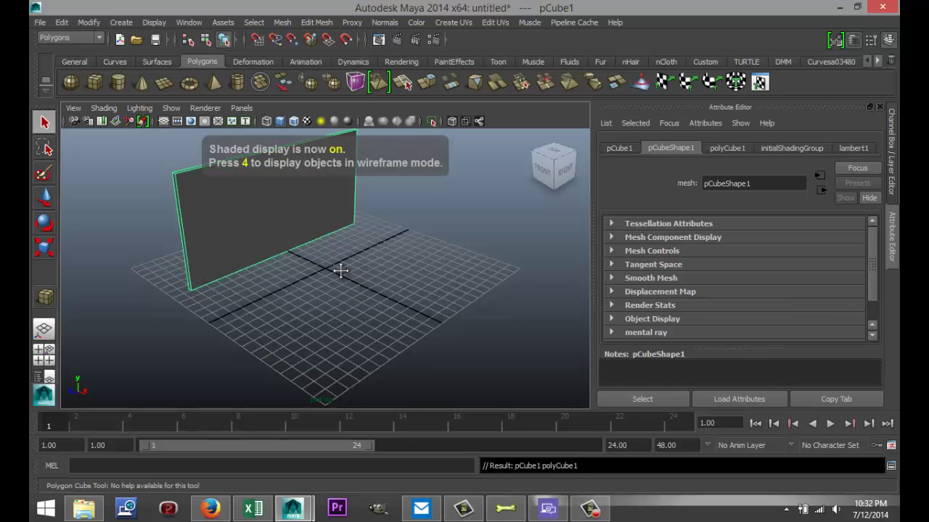
middle_click_drag(340, 268, 380, 319, "alt")
scroll(380, 318, "up", 2)
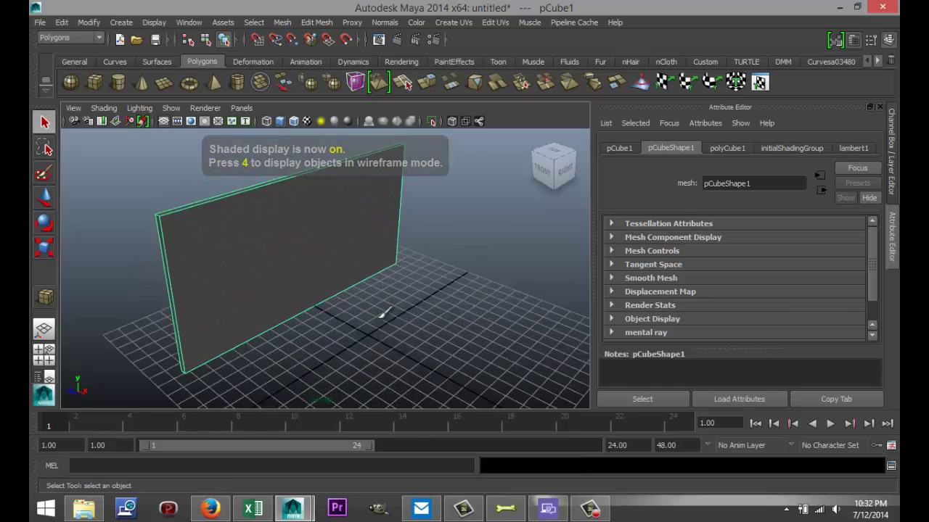
scroll(391, 319, "up", 2)
scroll(402, 318, "up", 1)
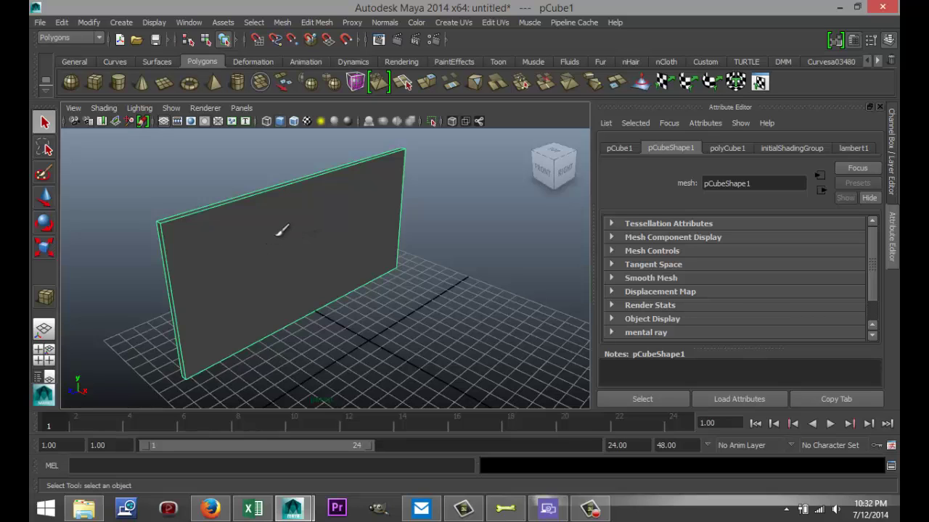
- Assign a new Lambert material to the wall and connect a File texture to its color
right_click_drag(281, 231, 358, 179)
right_click_drag(305, 222, 324, 459)
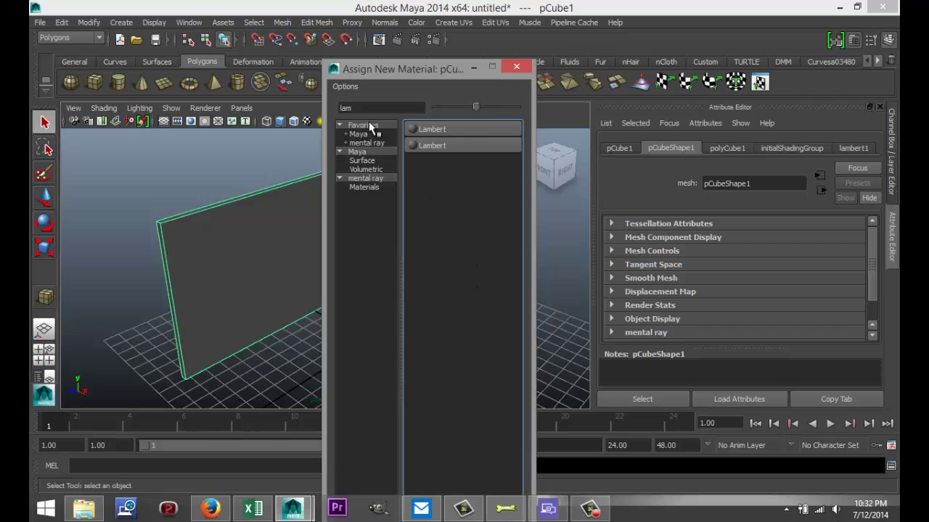
left_click(453, 130)
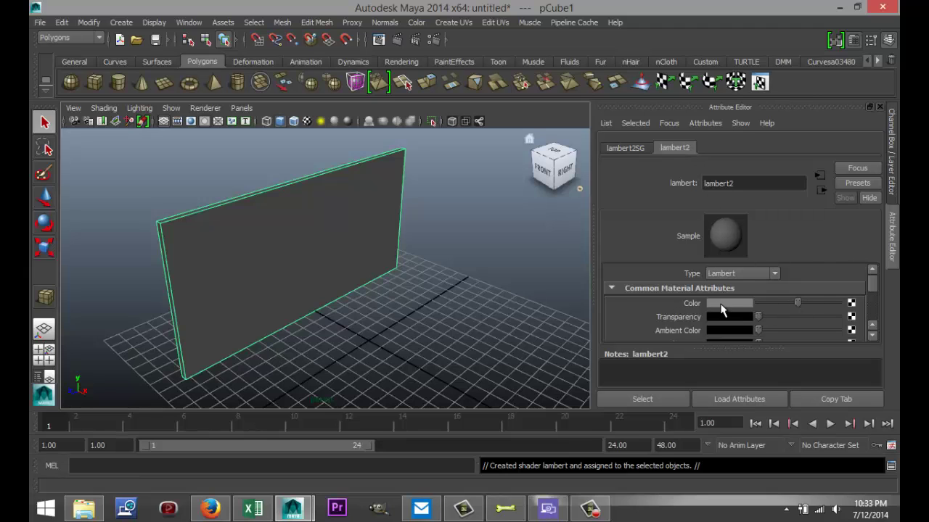
left_click(851, 304)
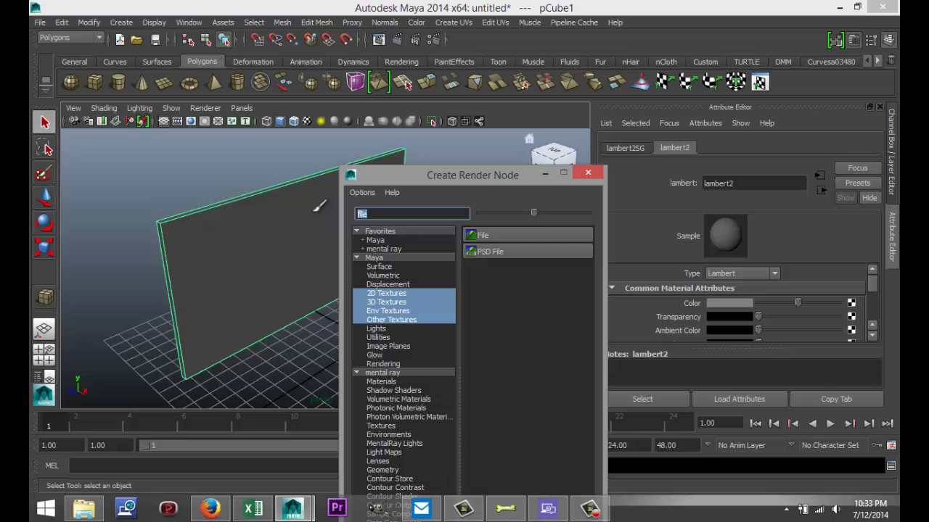
left_click(493, 234)
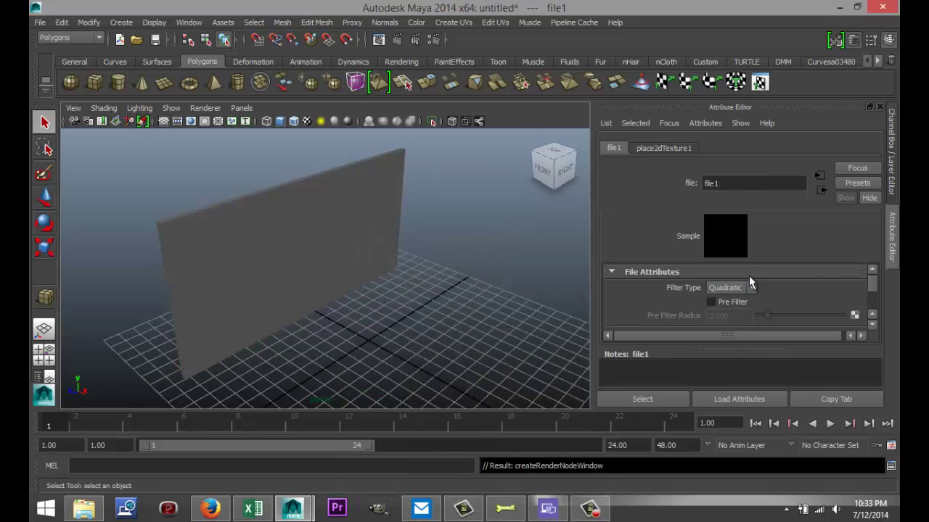
- Load bricks.jpg from the Desktop as the color texture's image and turn on textured display
scroll(821, 269, "down", 2)
scroll(815, 271, "up", 1)
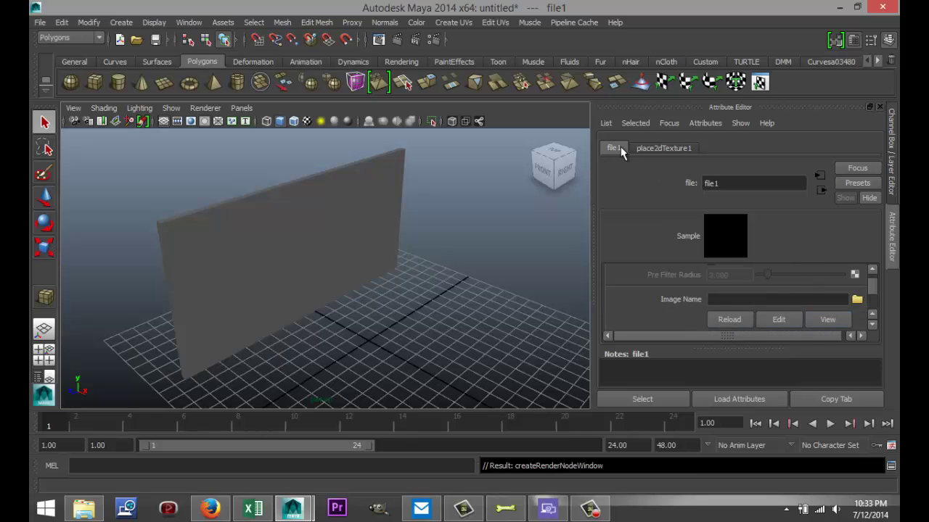
left_click(857, 300)
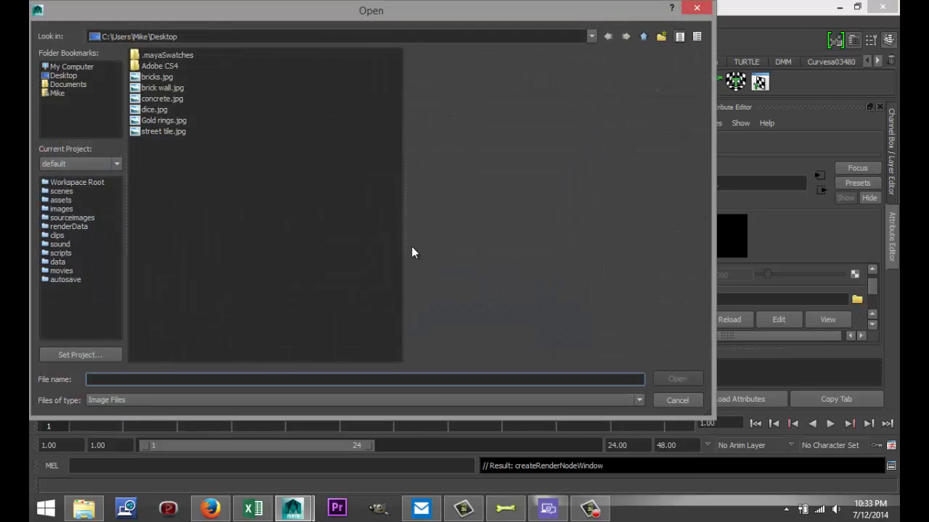
left_click(157, 87)
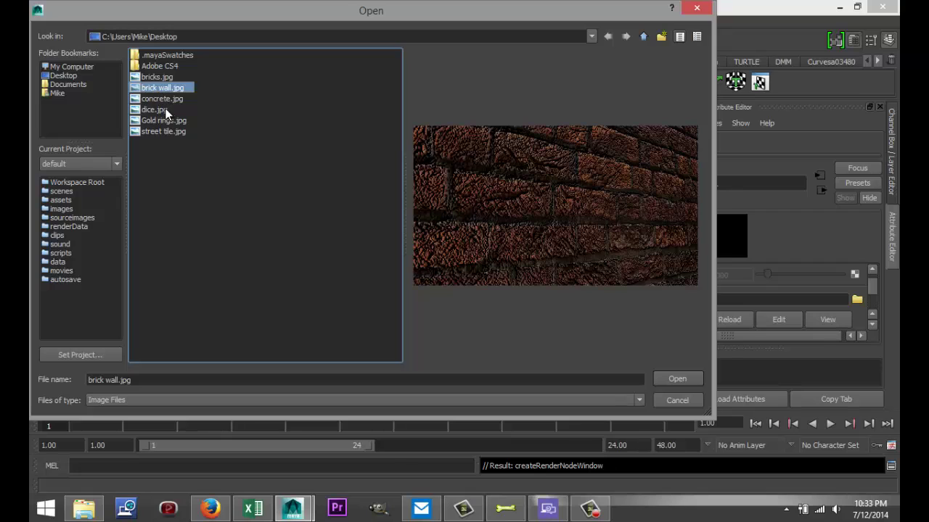
key("Up")
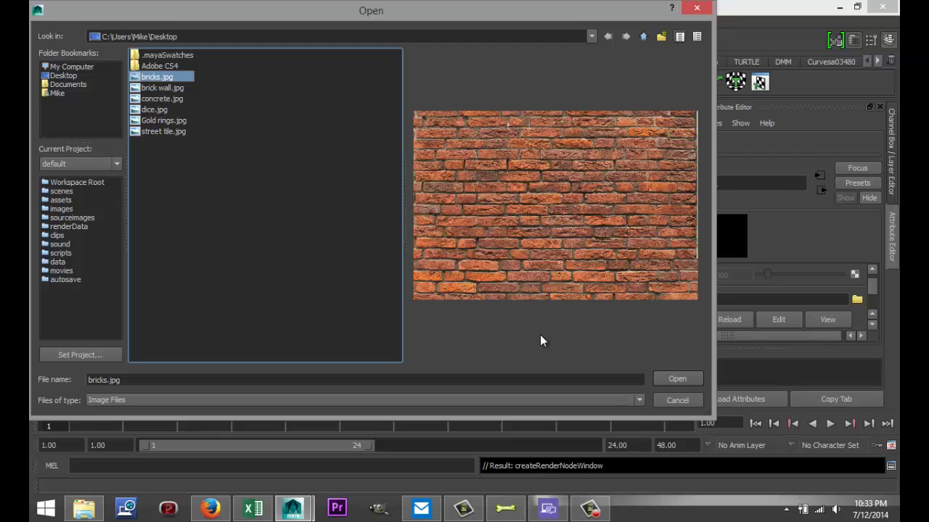
left_click(678, 379)
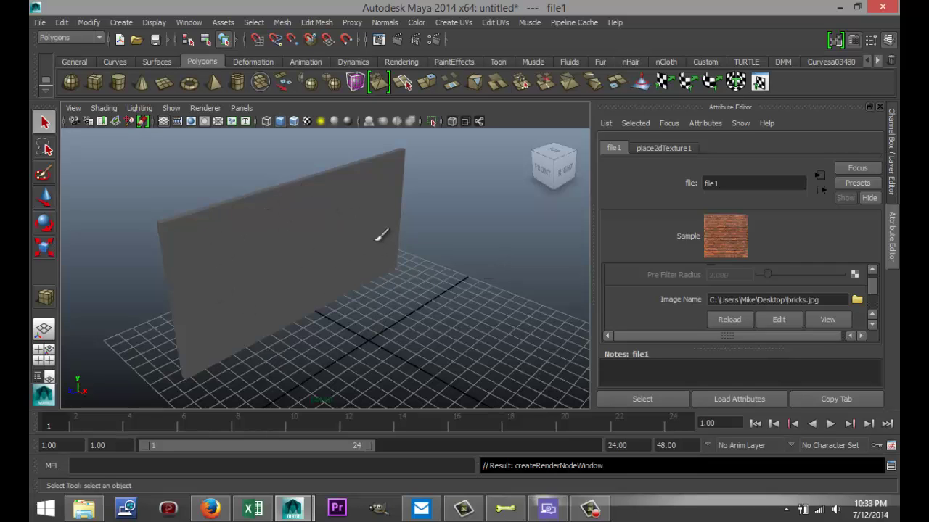
key("6")
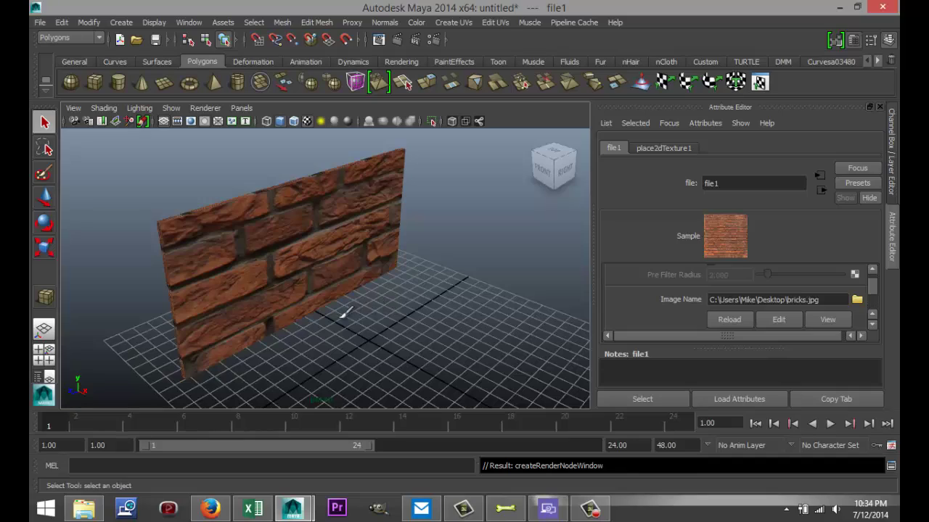
- Apply planar mapping to the wall's large front face, fitted to the best plane, projected from the X axis, keeping the image ratio
left_click_drag(342, 311, 337, 290, "alt")
middle_click_drag(332, 321, 379, 321, "alt")
scroll(377, 325, "up", 3)
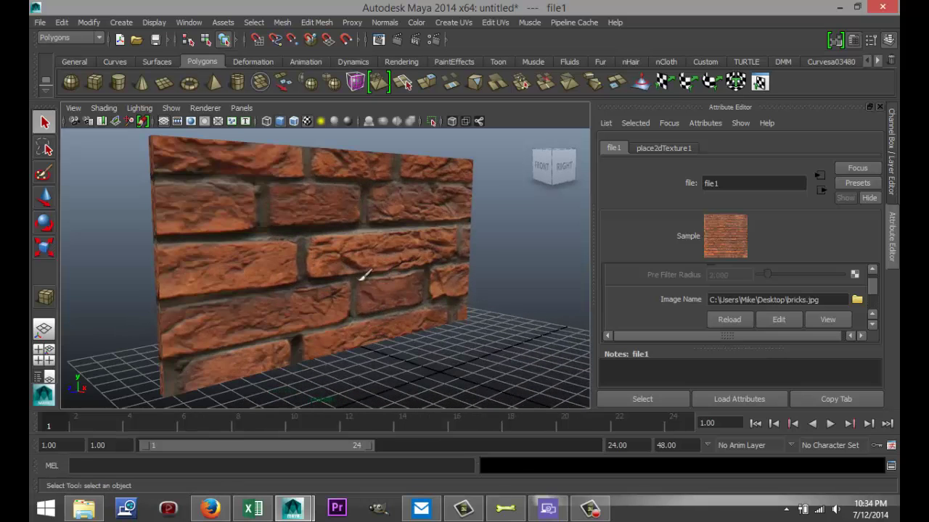
left_click(332, 239)
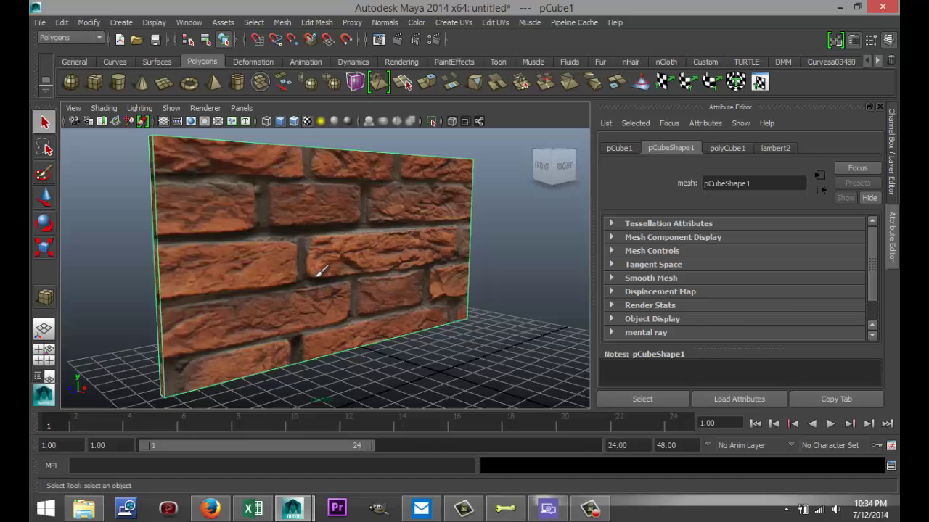
right_click(304, 218)
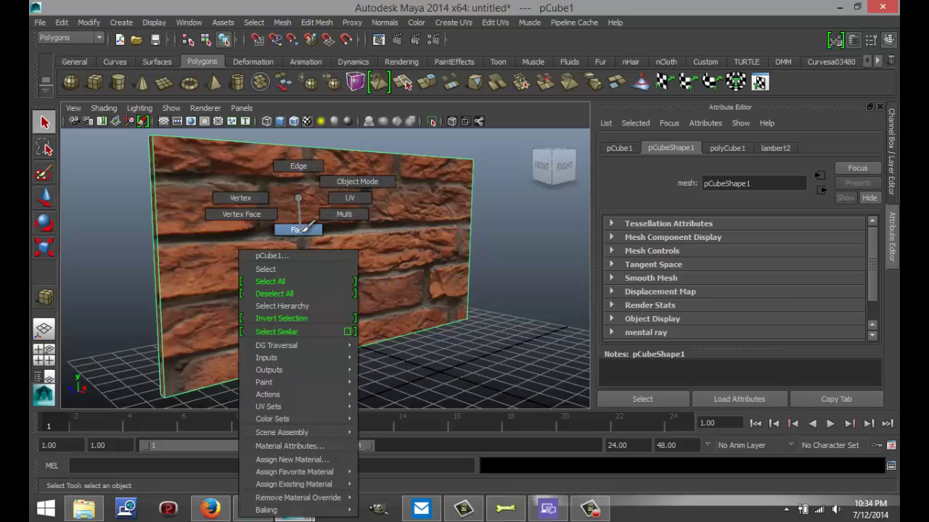
left_click(300, 229)
left_click(334, 212)
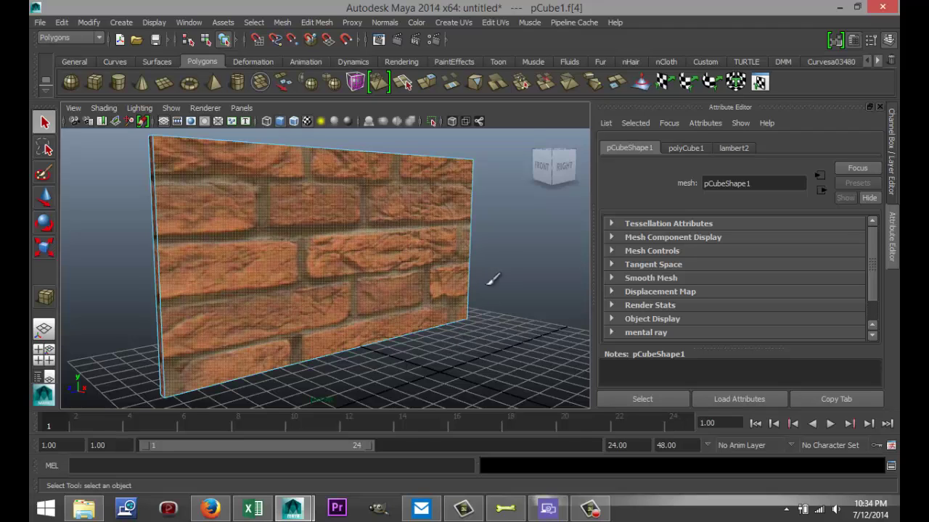
left_click(461, 23)
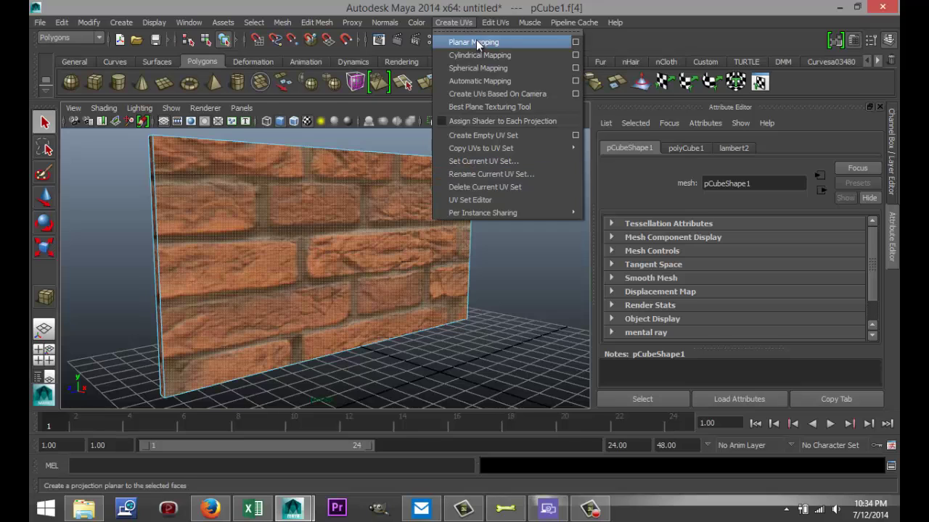
left_click(575, 42)
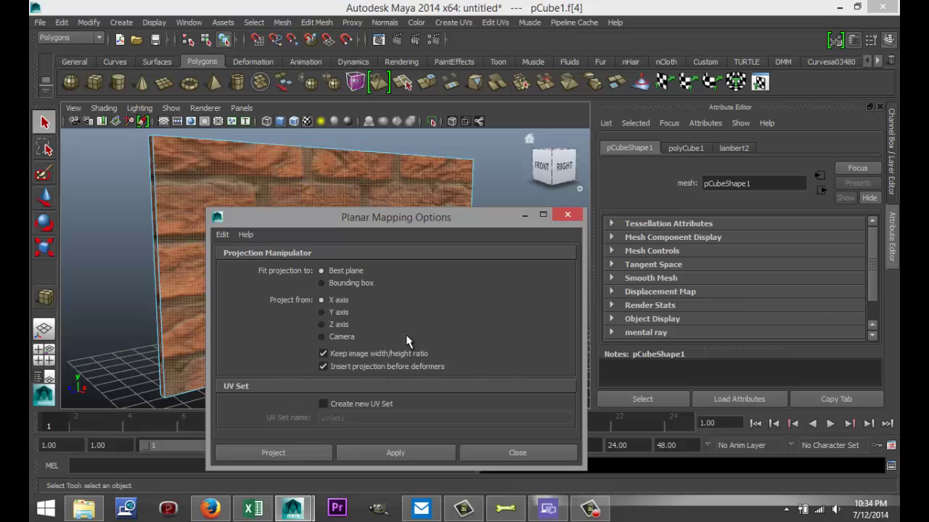
left_click(290, 451)
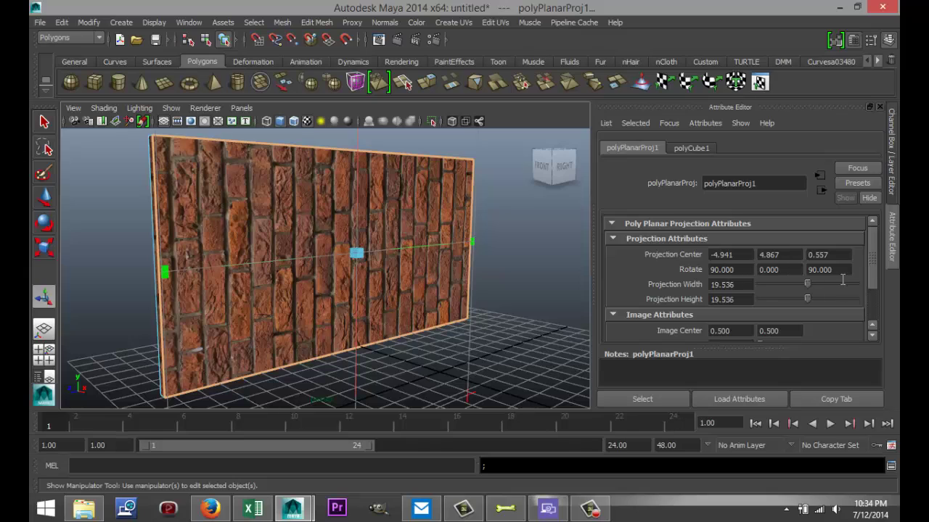
- Set the planar projection's Y rotation to 90 so the bricks run horizontally, and deselect the wall face
left_click_drag(793, 270, 748, 274)
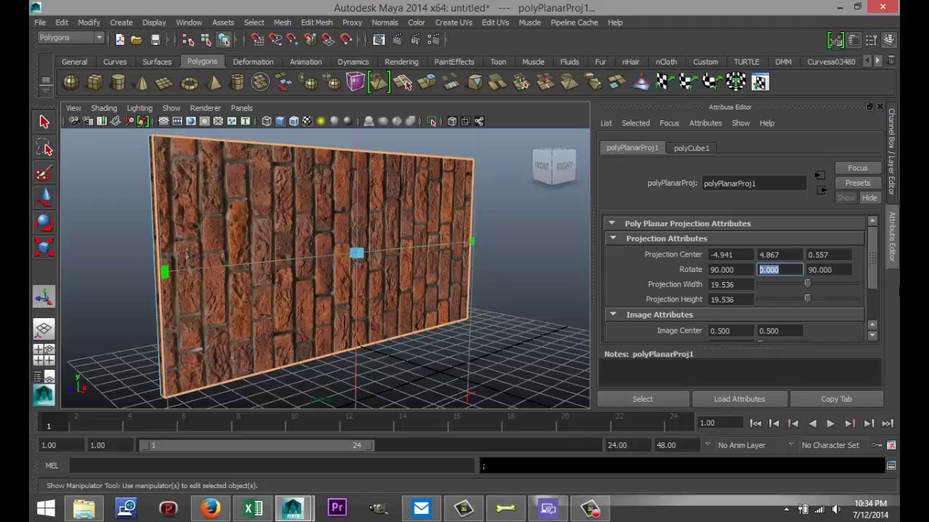
type("90")
key("Return")
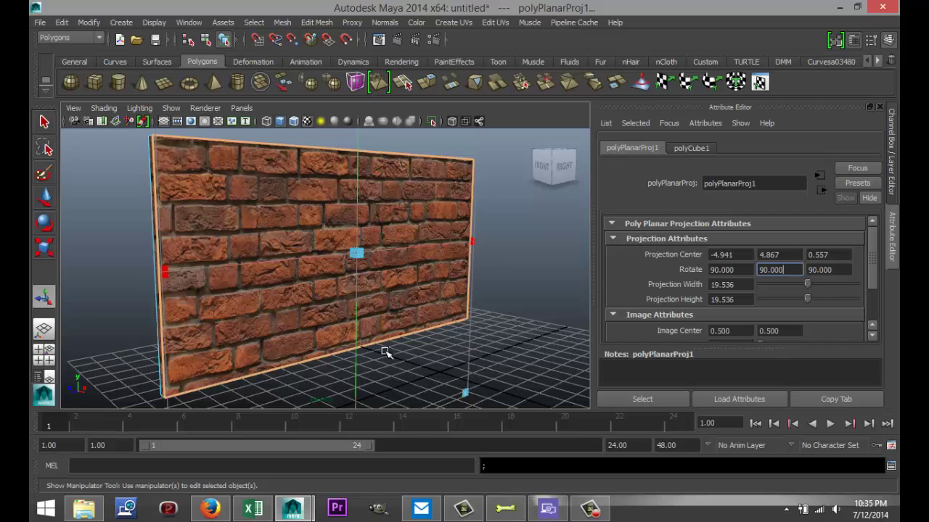
left_click(245, 311)
left_click(538, 266)
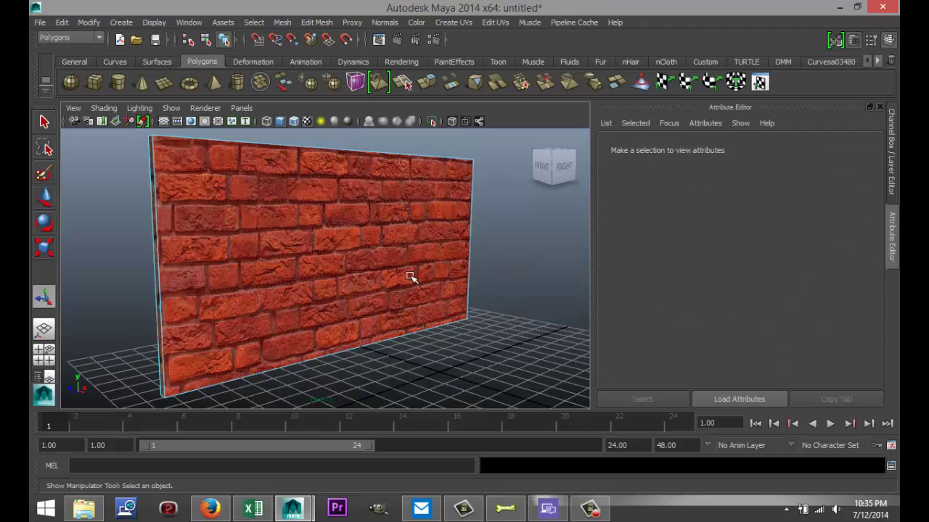
mouse_move(483, 353)
left_mouse_down("alt")
mouse_move(470, 302)
mouse_move(472, 356)
left_mouse_up("alt")
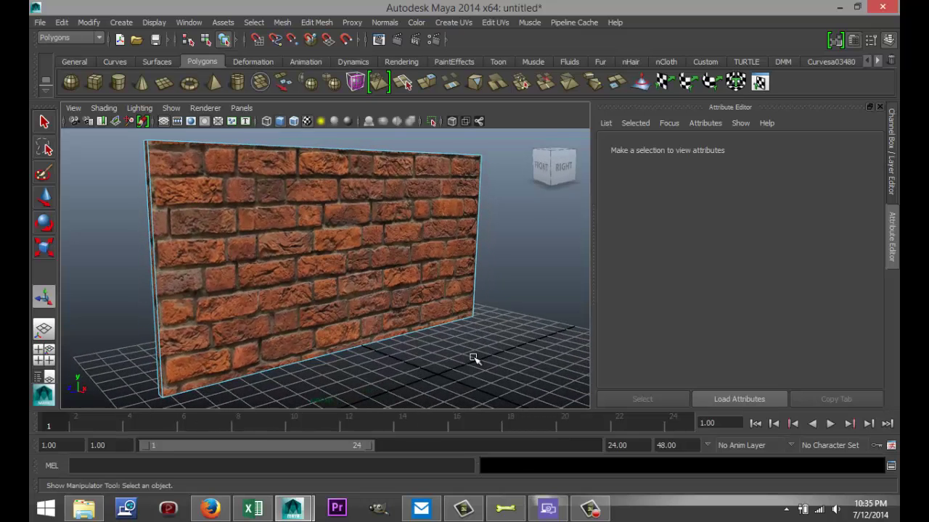
- Connect a File texture to the Bump Mapping of the front face's brick Lambert material
left_click(331, 231)
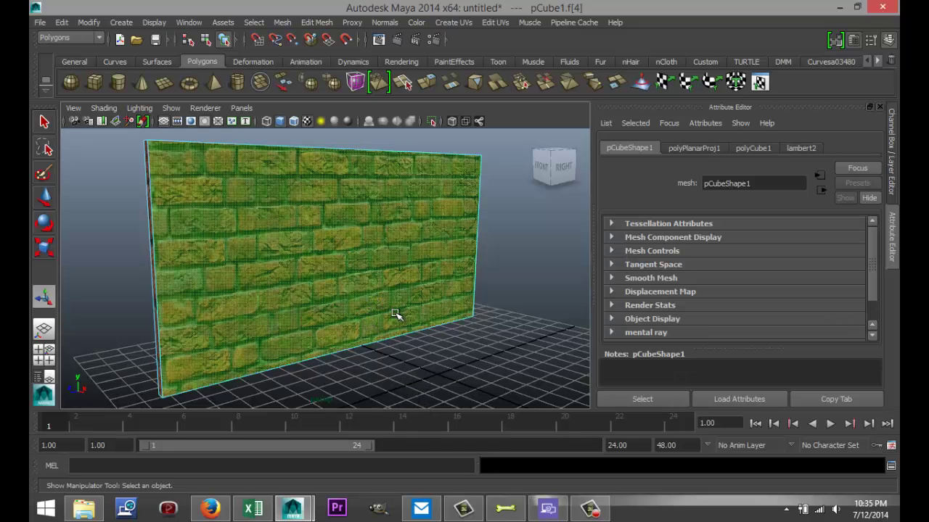
left_click(802, 148)
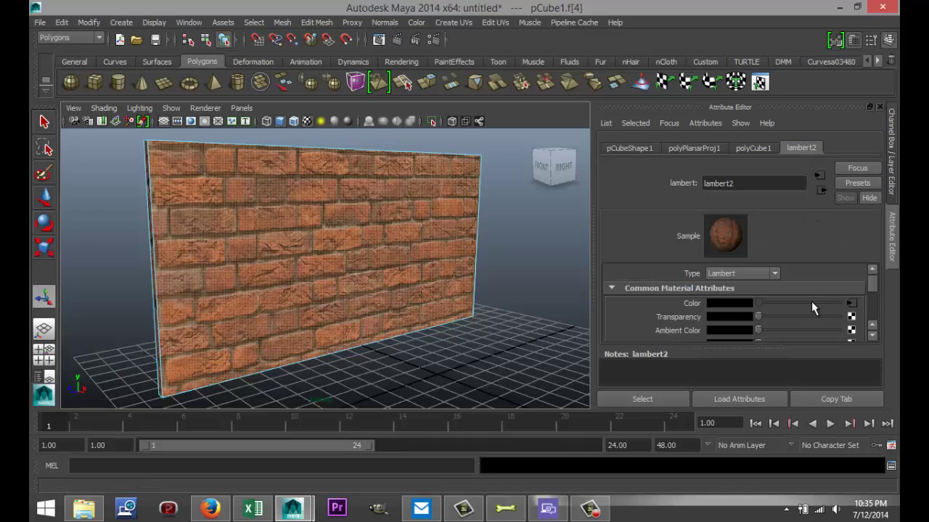
scroll(812, 305, "down", 3)
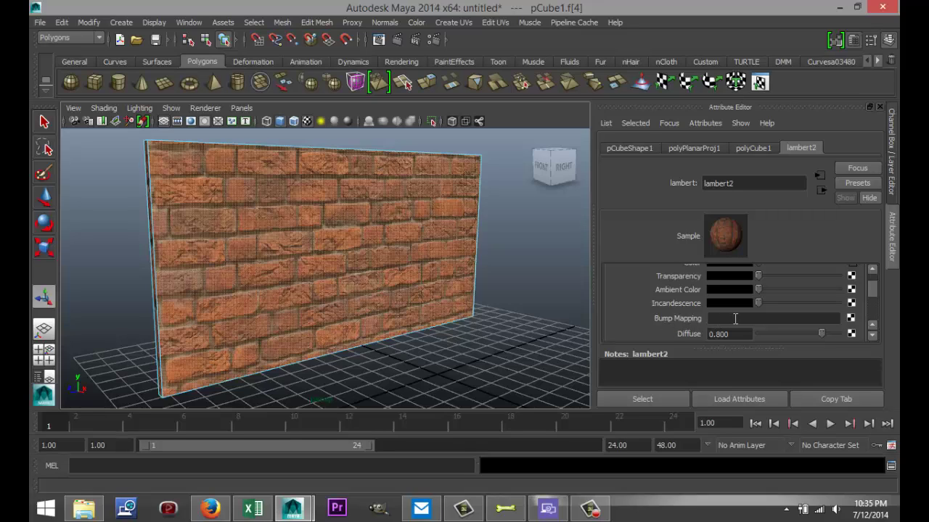
left_click(851, 321)
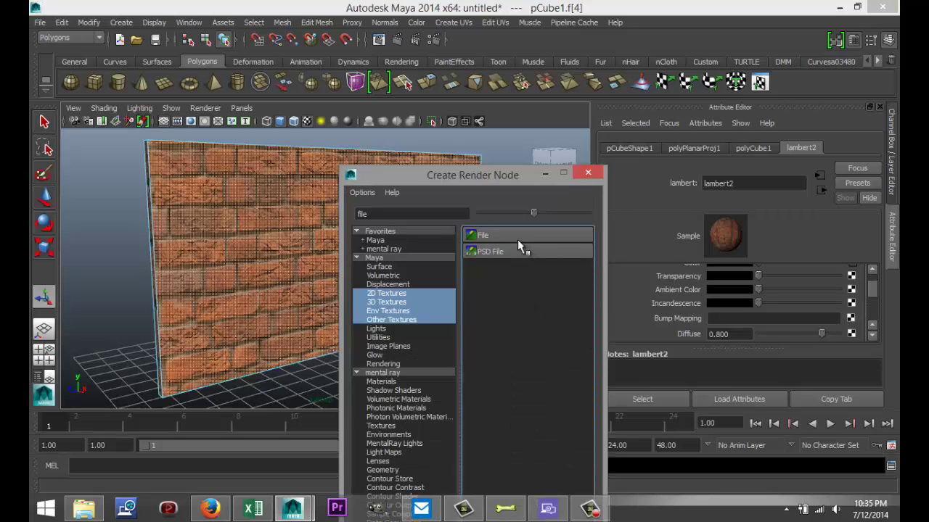
left_click(495, 235)
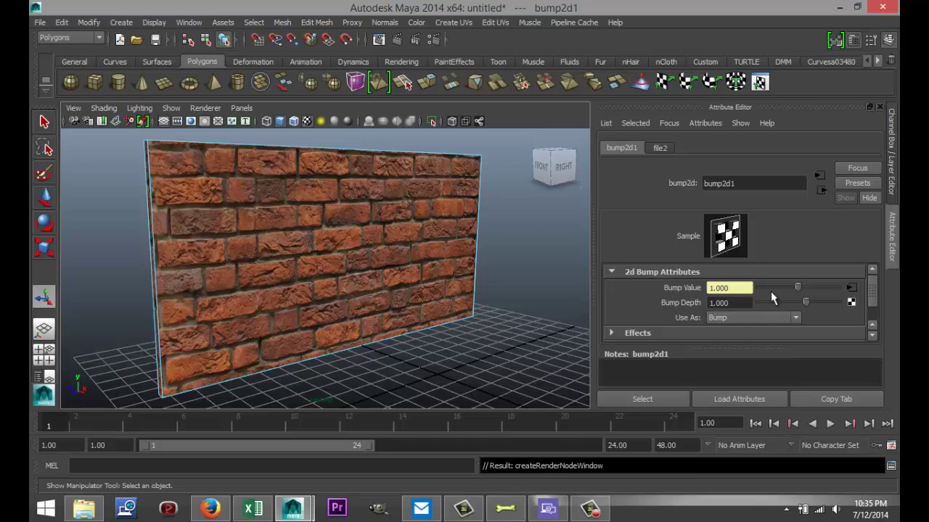
- Load bricks.jpg from the Desktop as the image of the file texture feeding the bump value
left_click(851, 289)
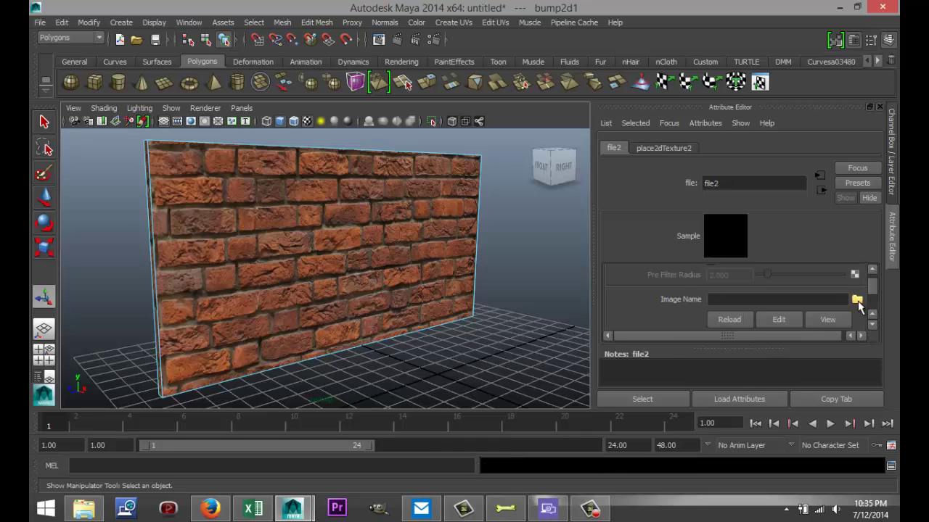
left_click(856, 301)
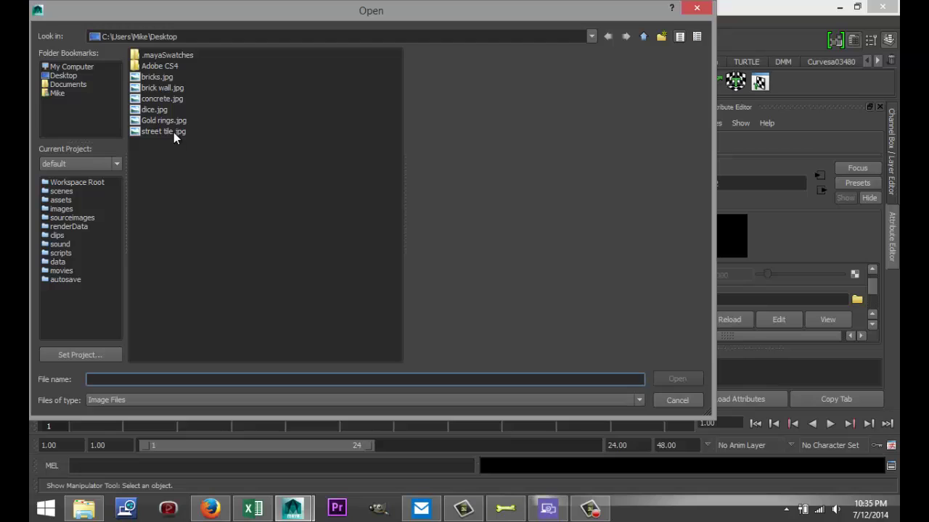
left_click(161, 89)
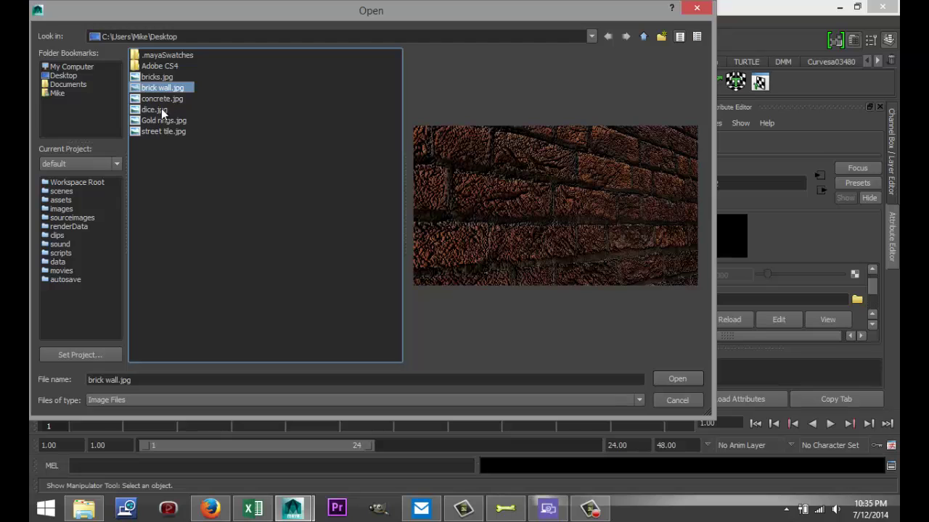
key("Up")
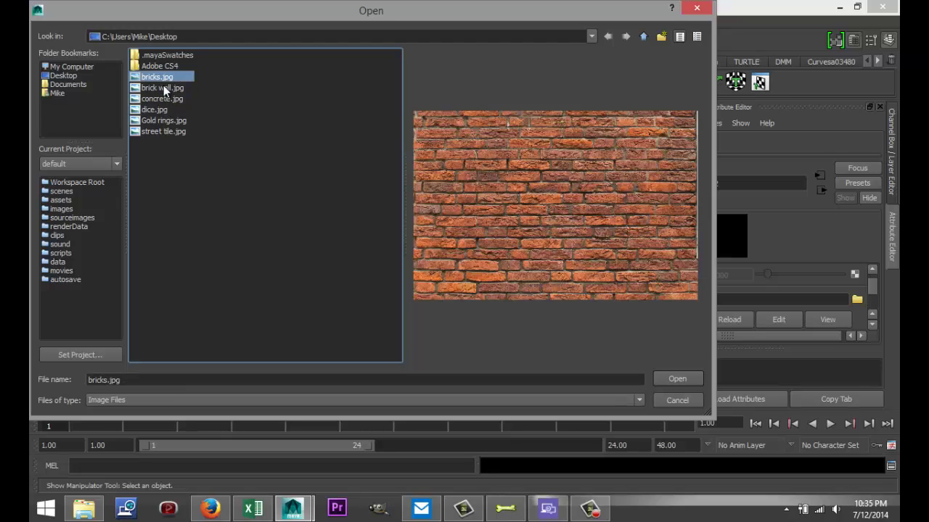
left_click(676, 379)
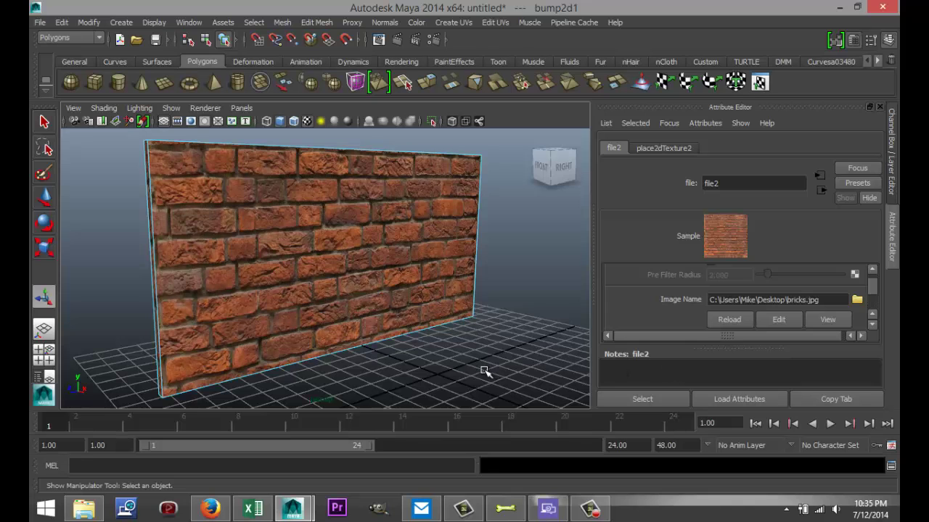
- Switch the perspective viewport to High Quality Rendering and inspect the wall's bump relief up close
mouse_move(483, 372)
left_mouse_down("alt")
mouse_move(500, 358)
mouse_move(530, 367)
mouse_move(515, 373)
left_mouse_up("alt")
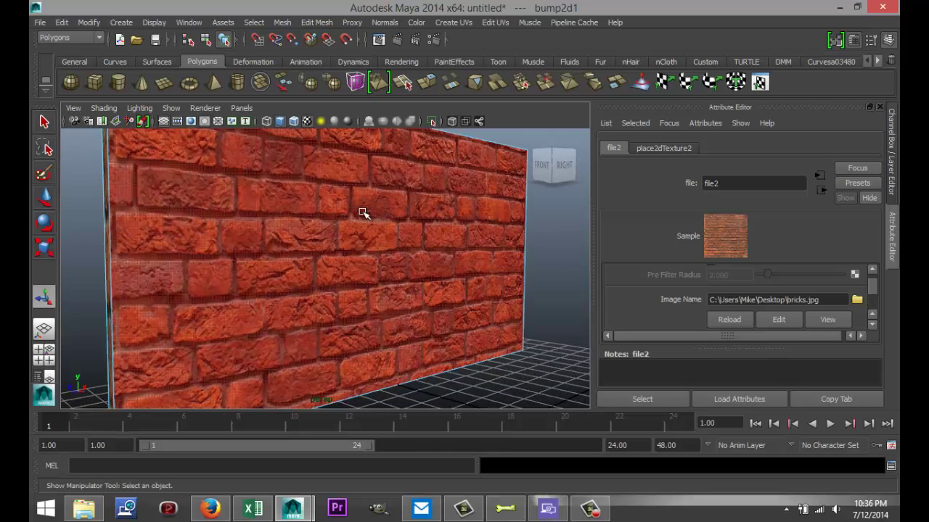
left_click(205, 109)
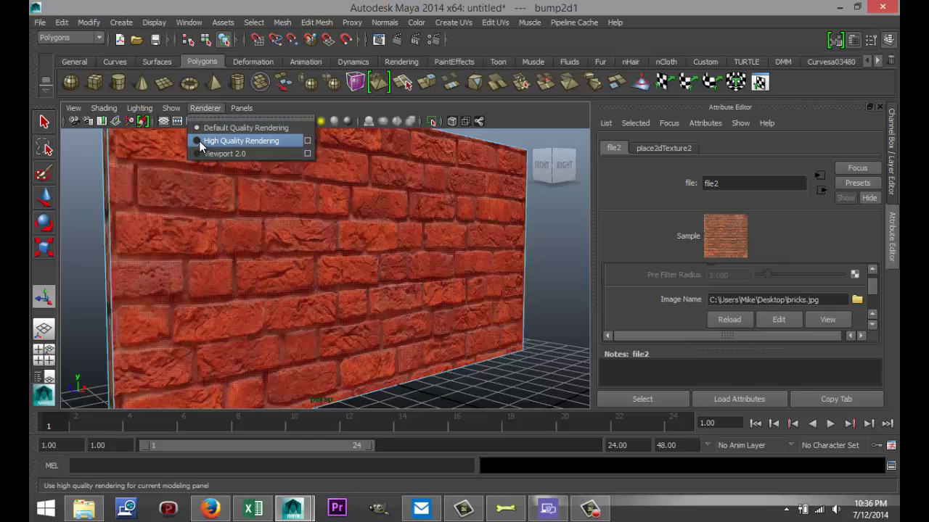
left_click(202, 141)
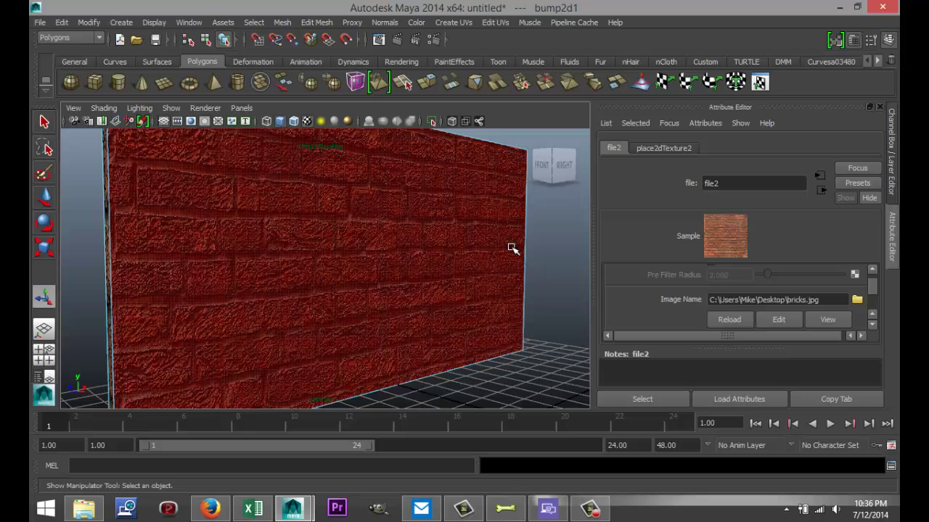
scroll(559, 268, "up", 3)
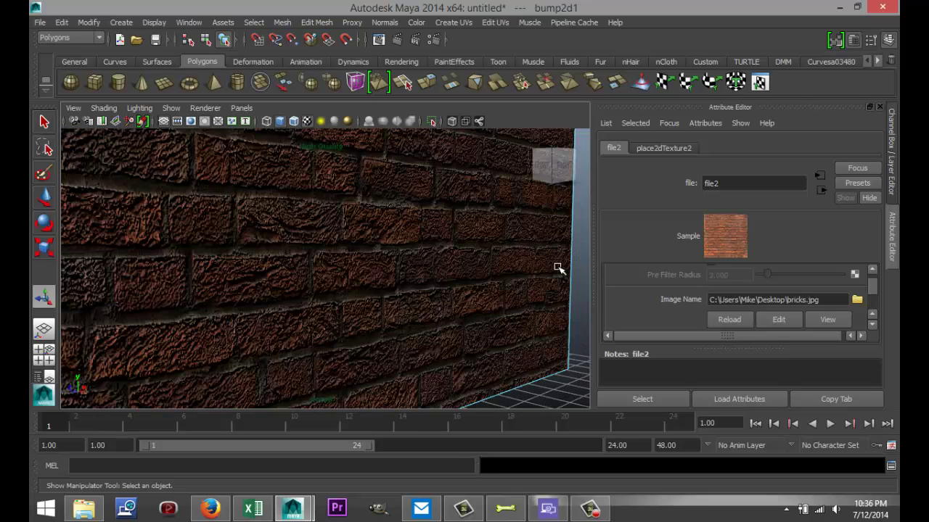